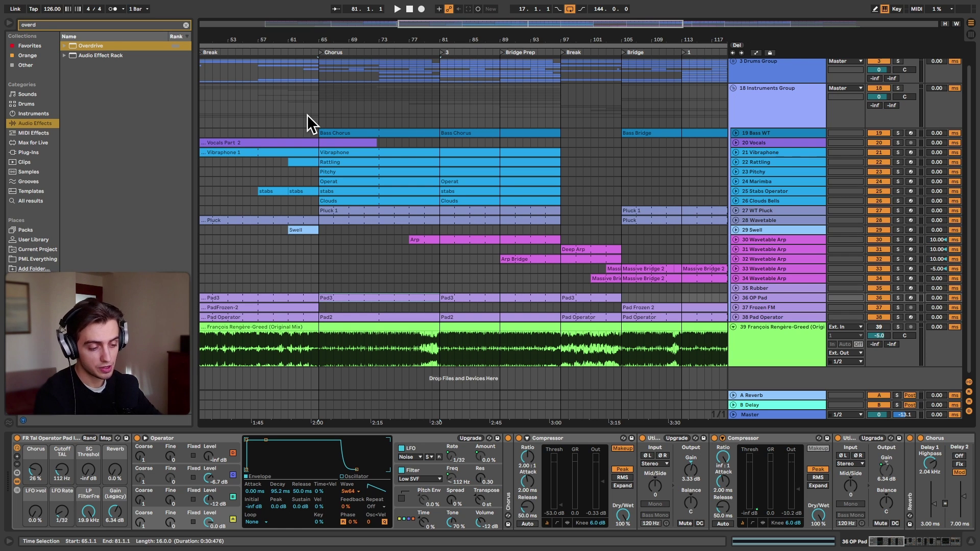
Set the insert mark at bar 63 and start arrangement playback.
left_click(307, 114)
key("plus")
key("space")
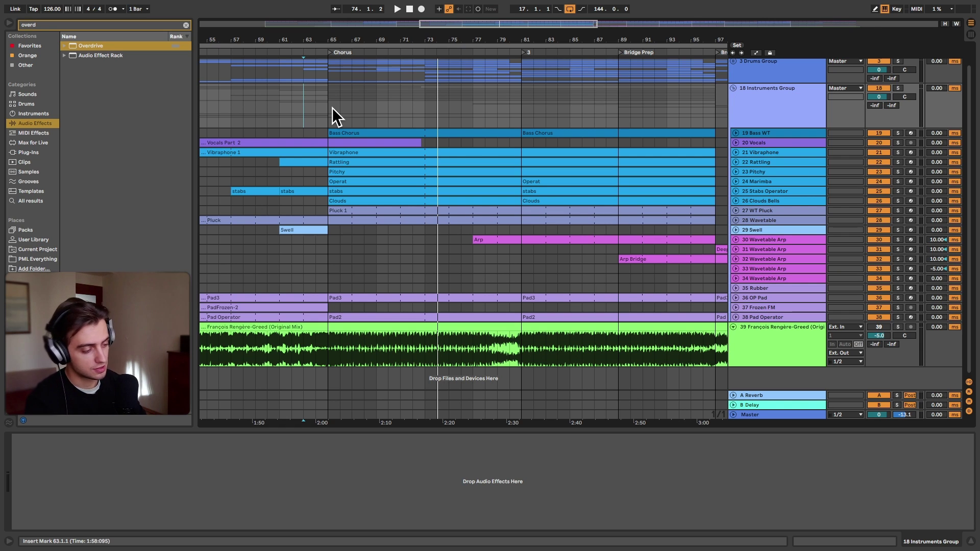
Select reference track 39, show the Master chain, and route track 39 to Master.
left_click(802, 339)
left_click(779, 414)
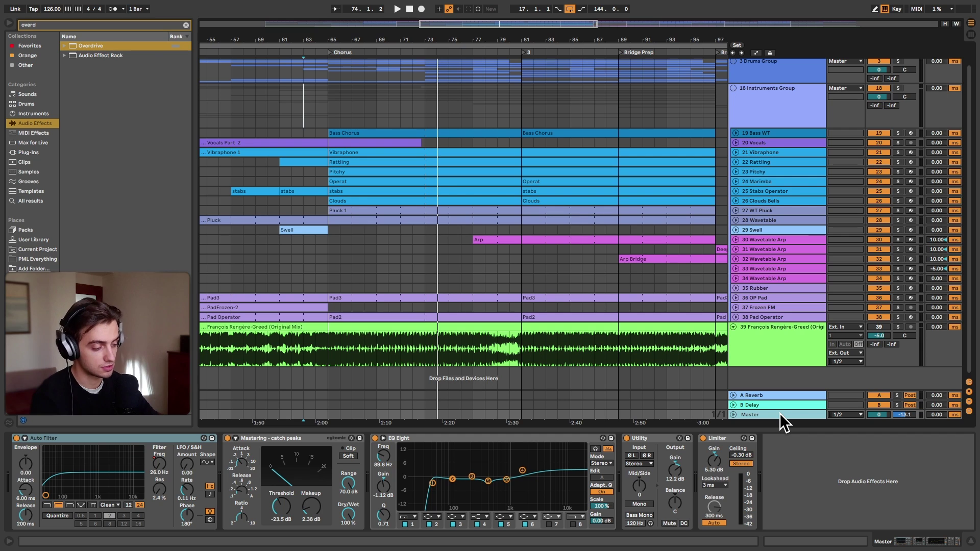
left_click(847, 353)
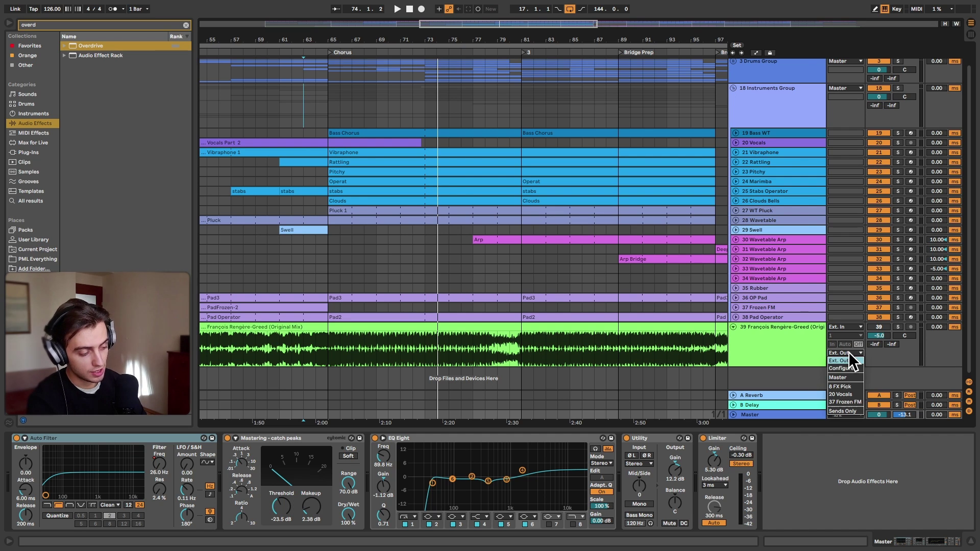
left_click(846, 375)
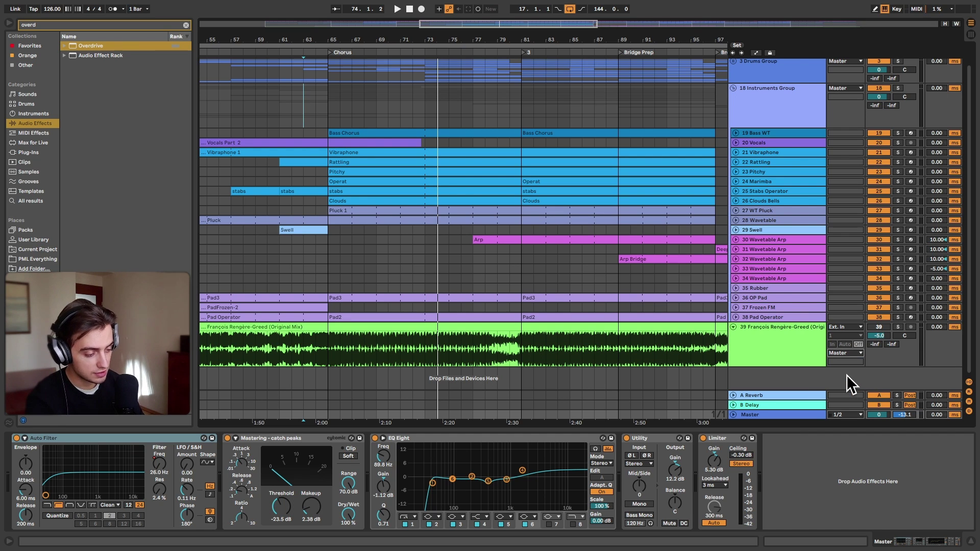
Insert a new audio track 40, check its output routing, then delete it.
right_click(776, 378)
scroll(777, 368, "down", 1)
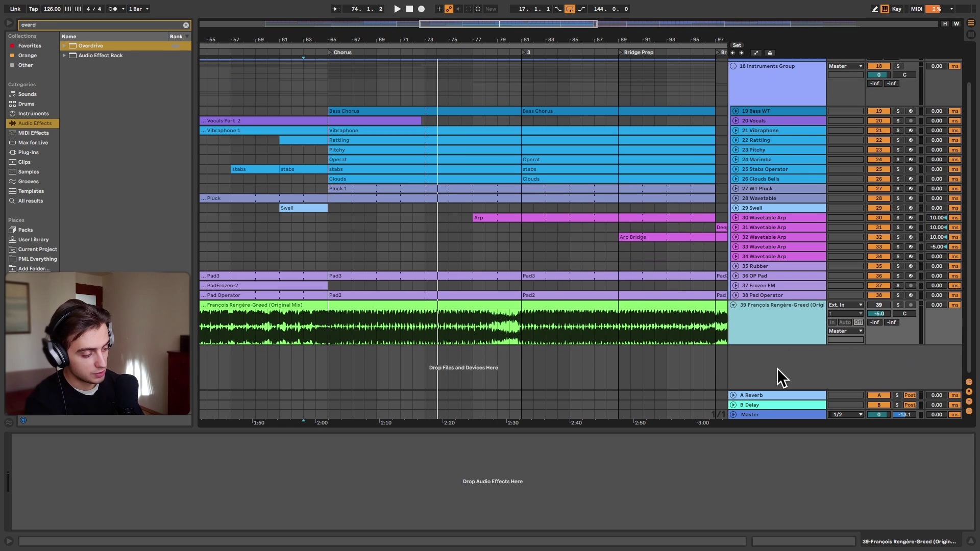
right_click(777, 368)
left_click(791, 374)
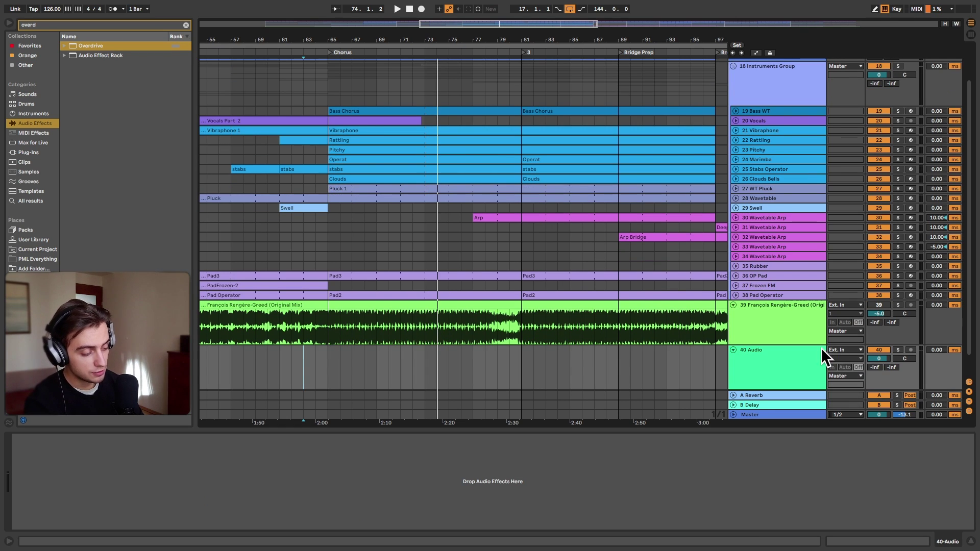
left_click(832, 372)
left_click(766, 364)
key("Delete")
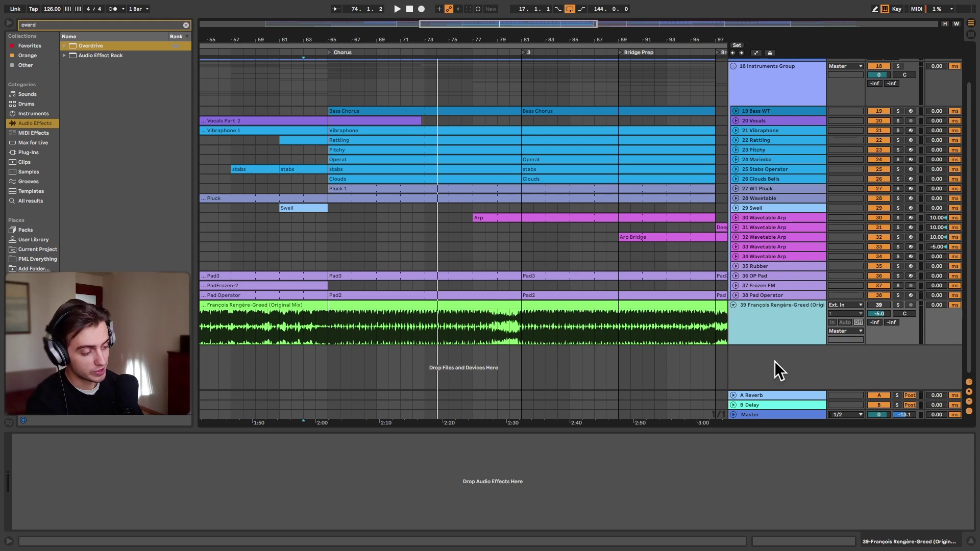
Route reference track 39's output to Ext. Out 1/2 and solo it.
left_click(969, 384)
left_click(969, 384)
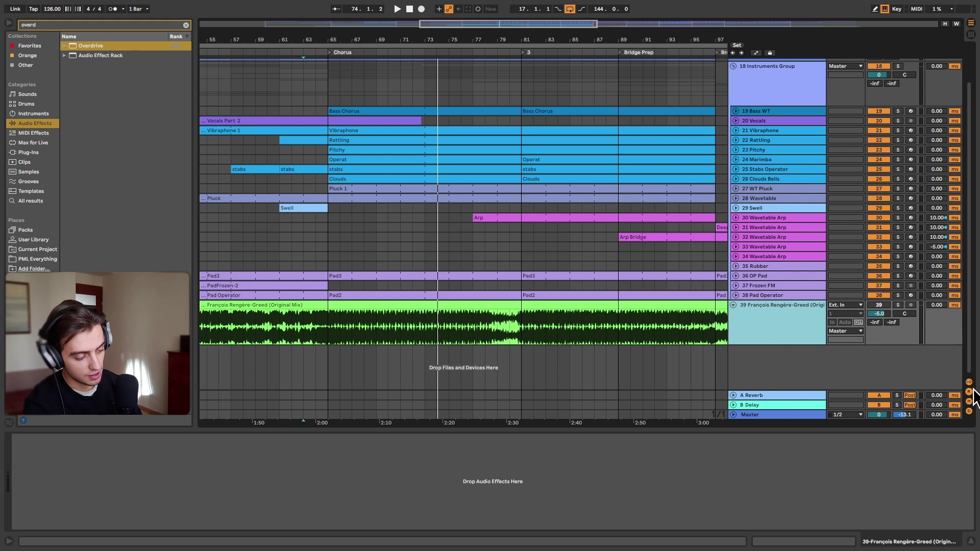
left_click(969, 384)
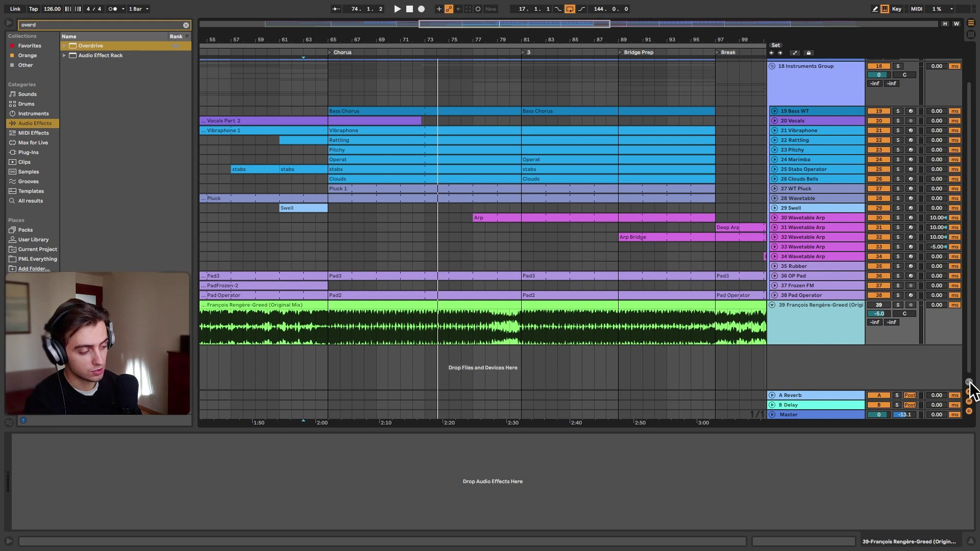
left_click(969, 384)
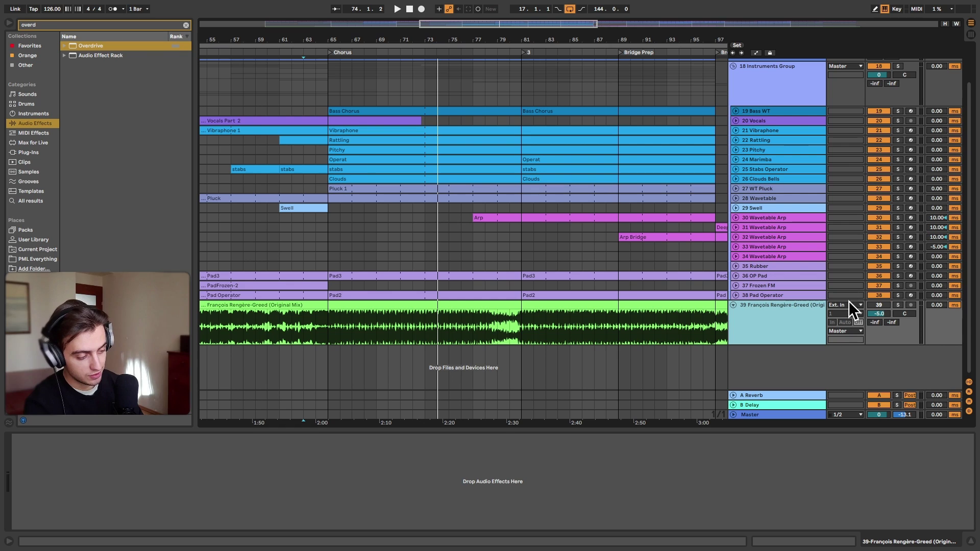
left_click(843, 331)
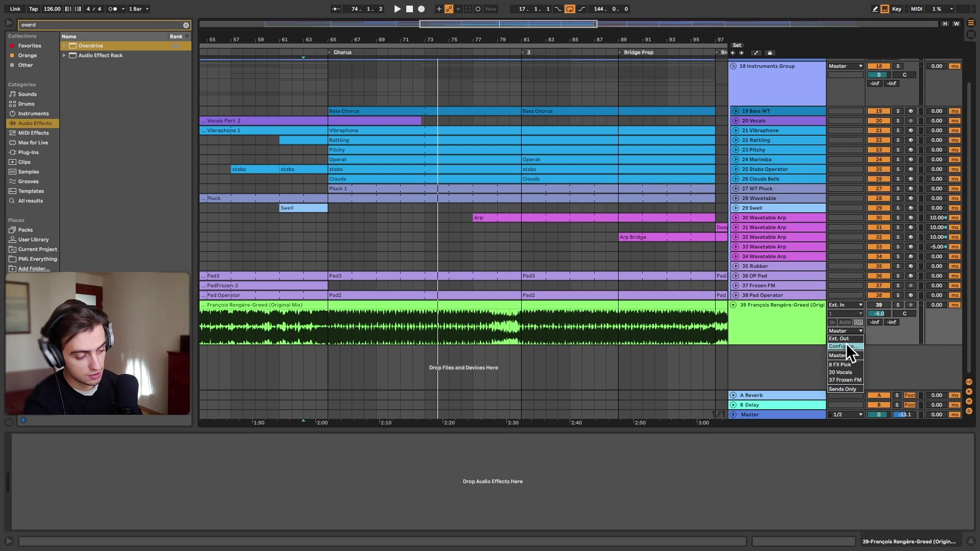
left_click(842, 339)
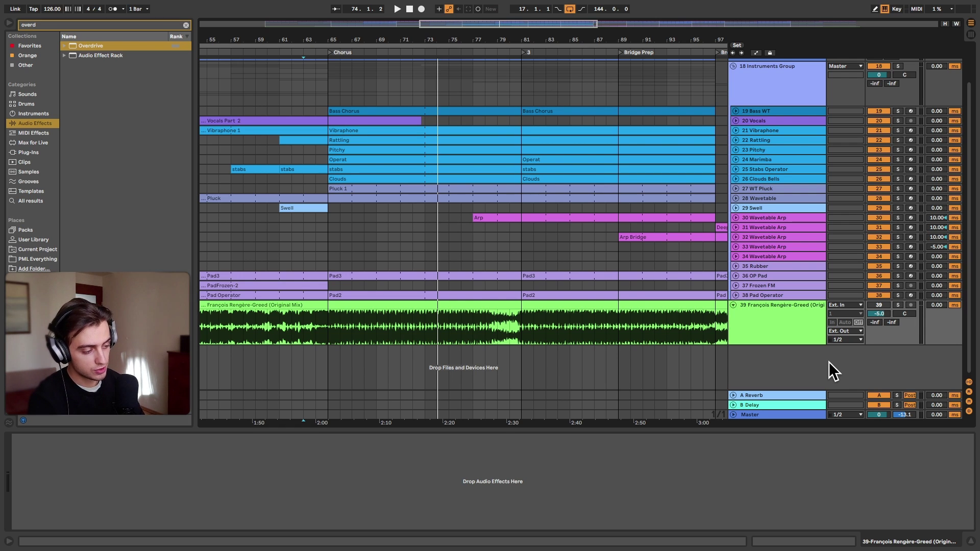
left_click(898, 304)
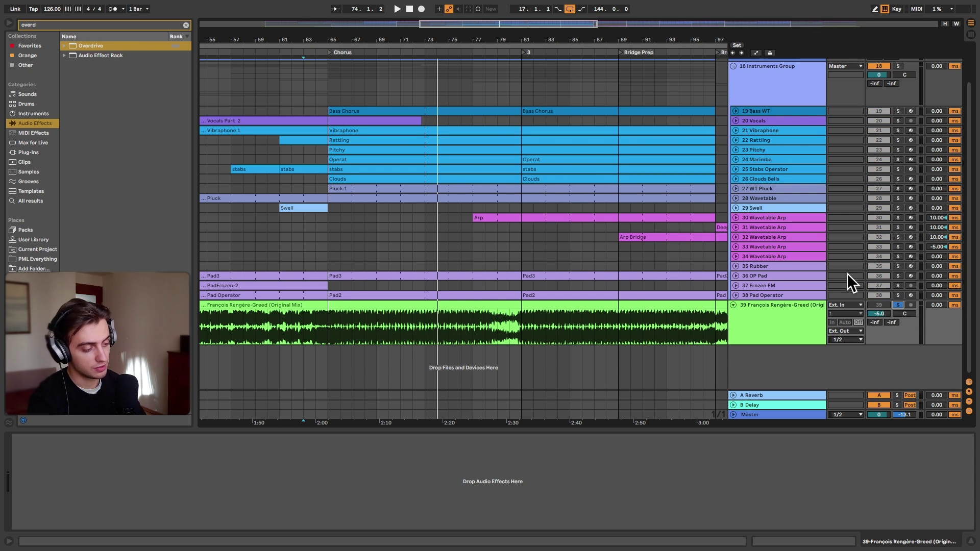
scroll(813, 225, "up", 2)
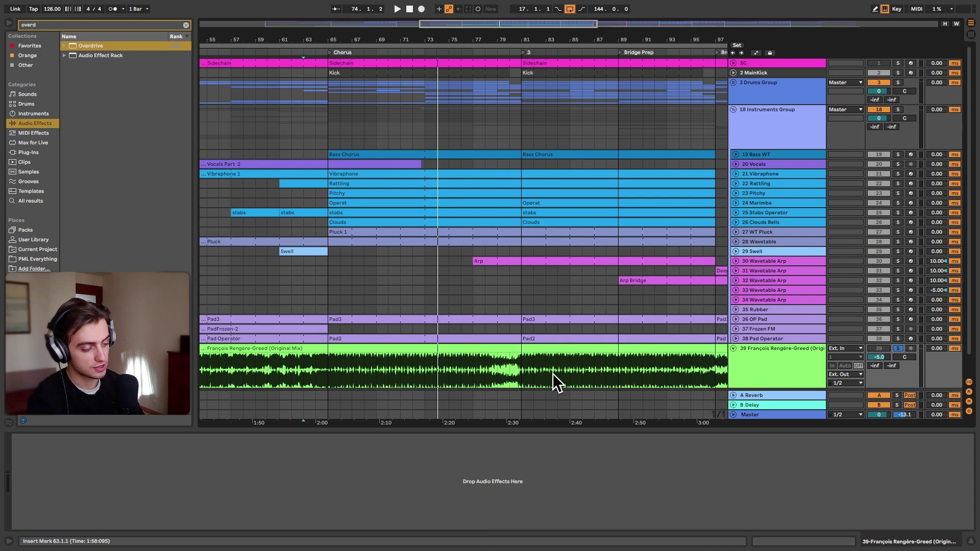
In Key Map mode, delete track 39's old ']' solo mapping and assign '.' instead.
left_click(897, 9)
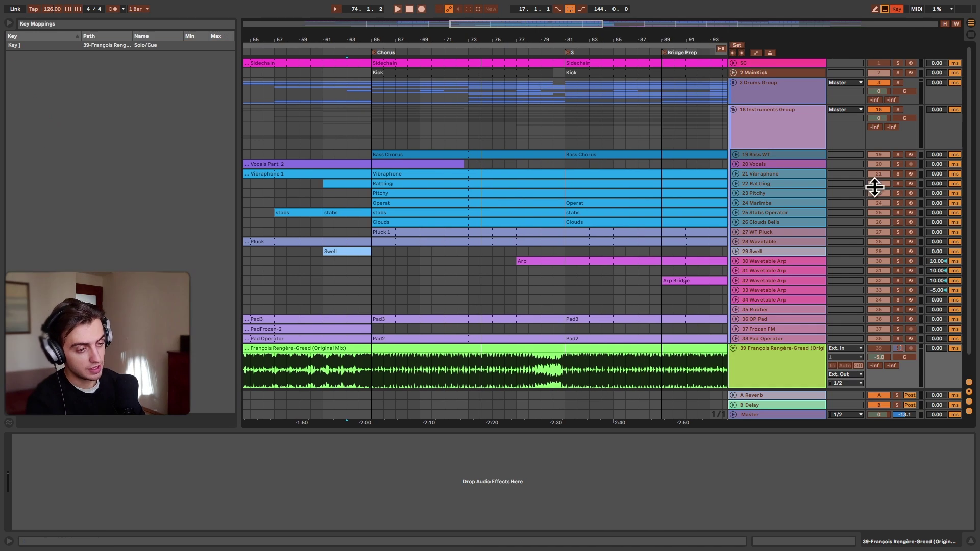
left_click(74, 44)
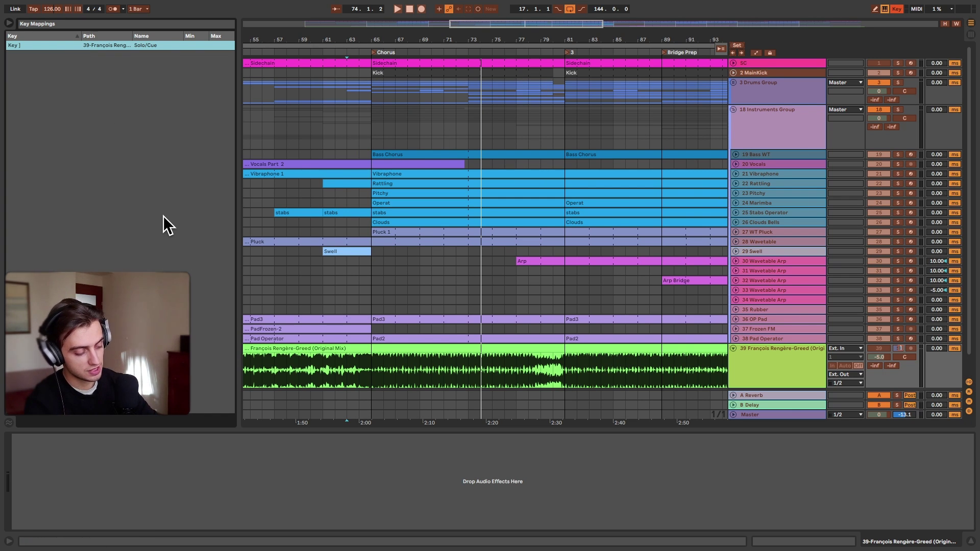
key("Delete")
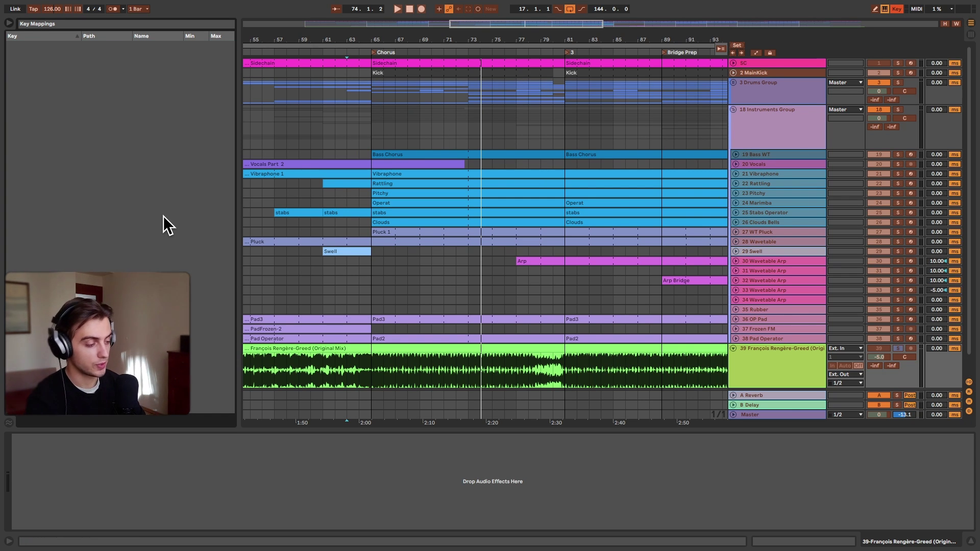
left_click(898, 348)
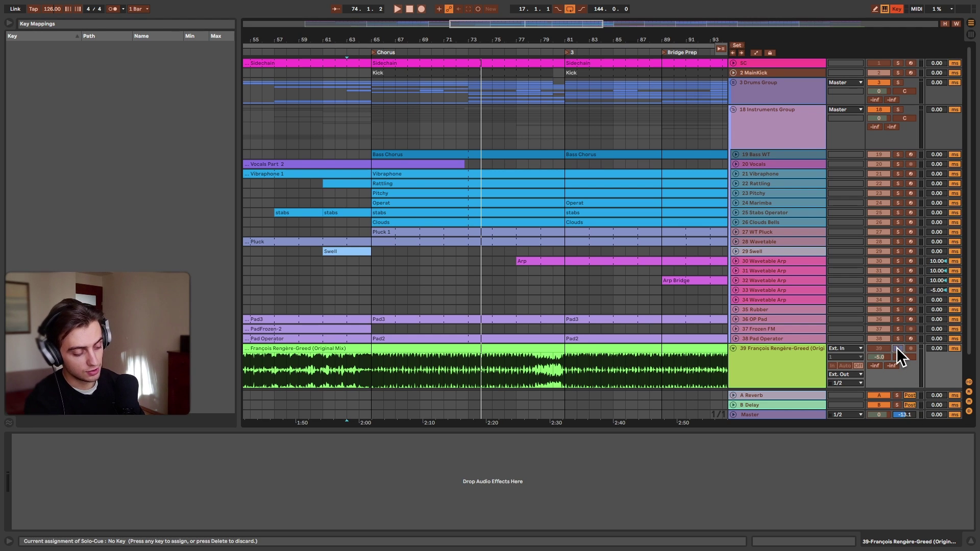
key("period")
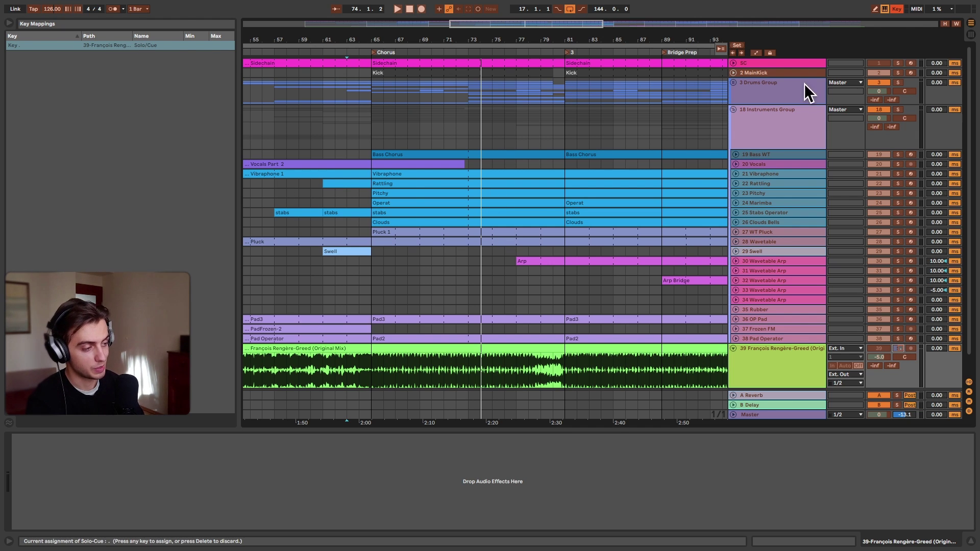
Play from bar 73, toggling the reference solo on and off, then show the Master chain.
left_click(895, 8)
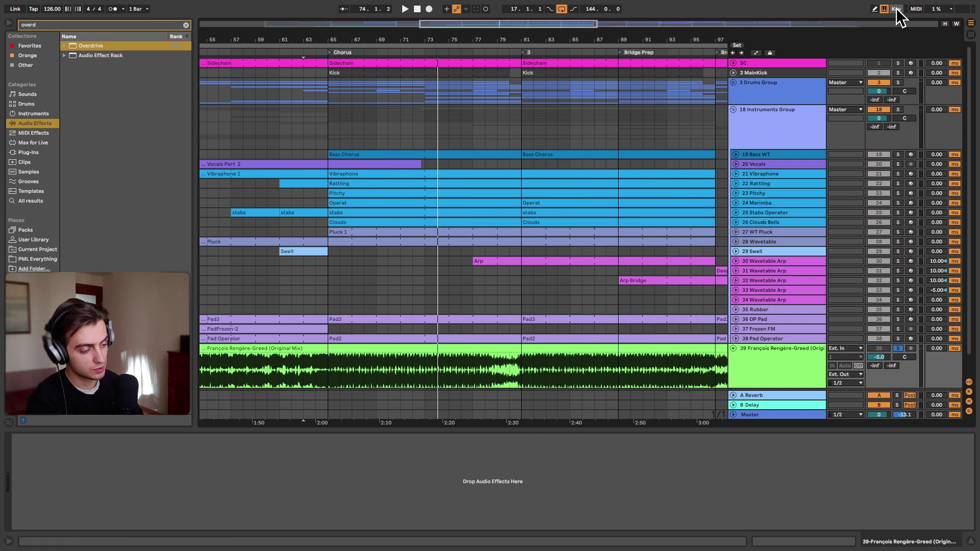
left_click(424, 288)
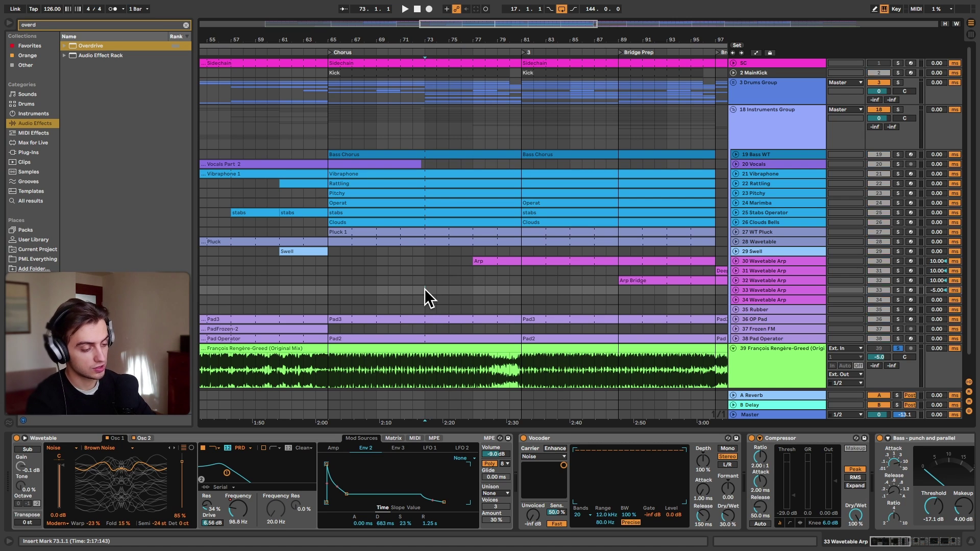
key("s")
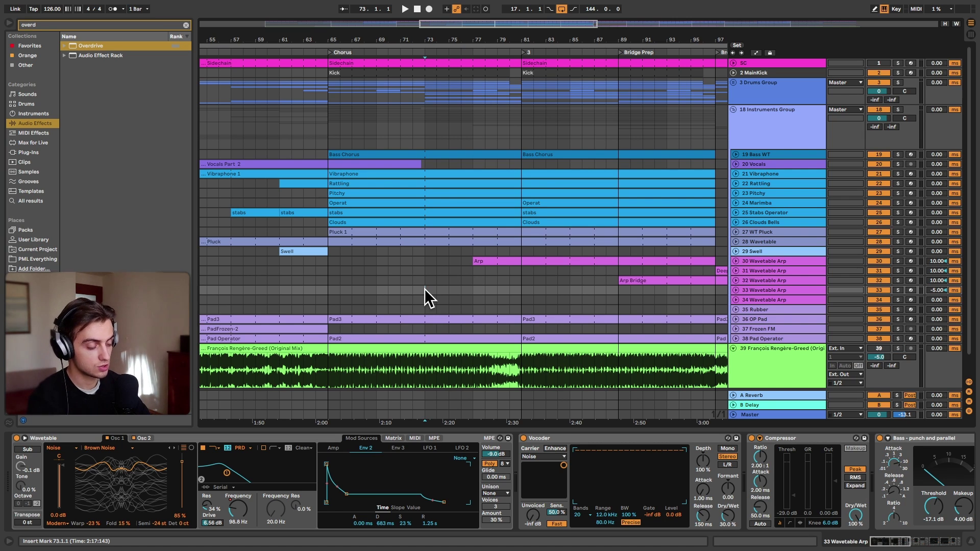
key("space")
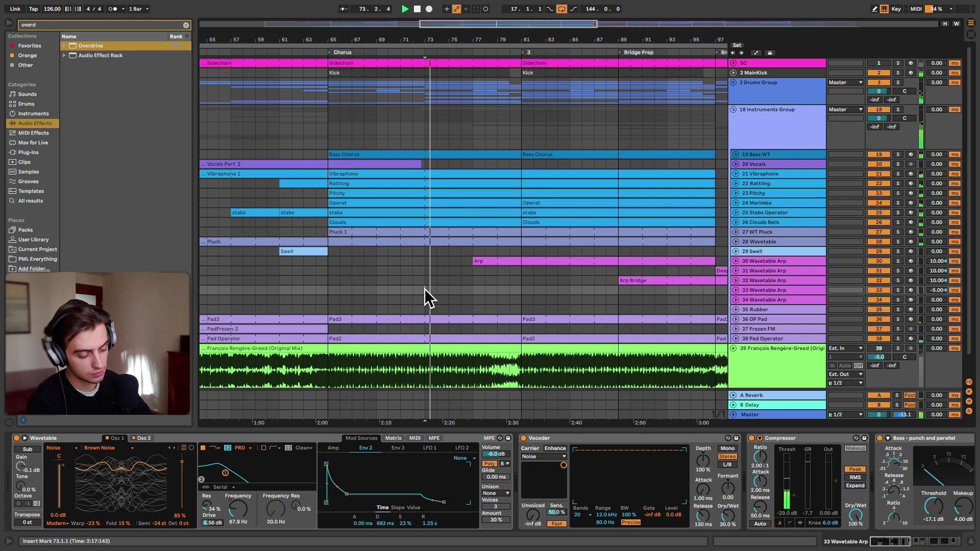
key("s")
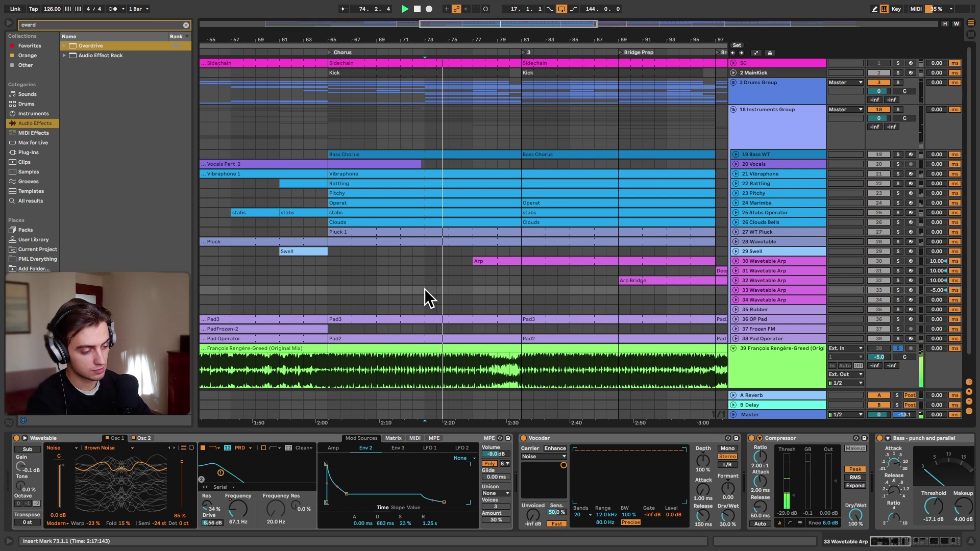
key("s")
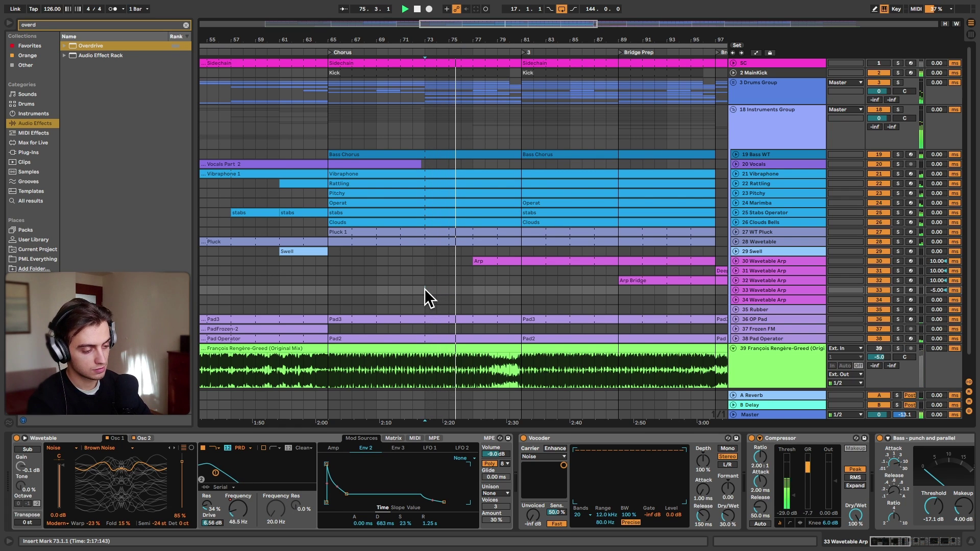
key("space")
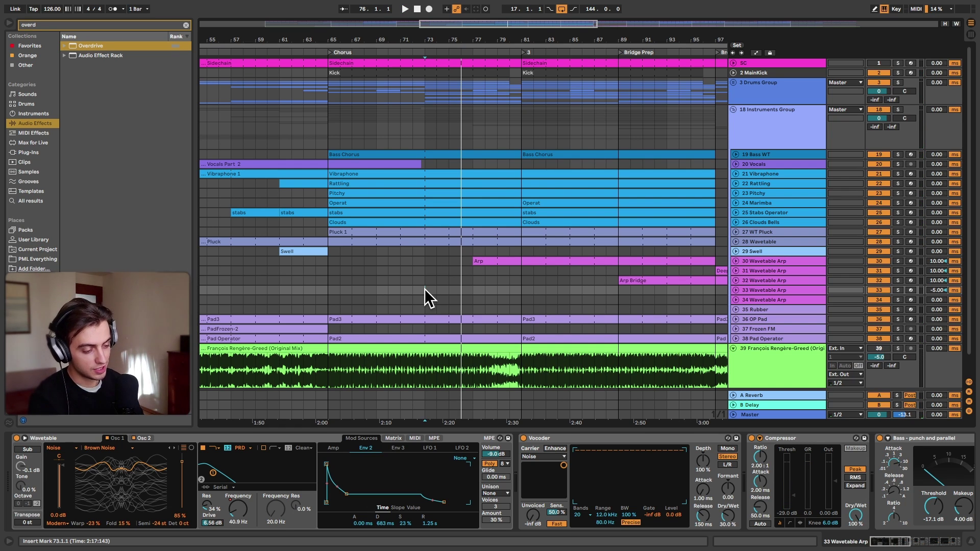
left_click(751, 414)
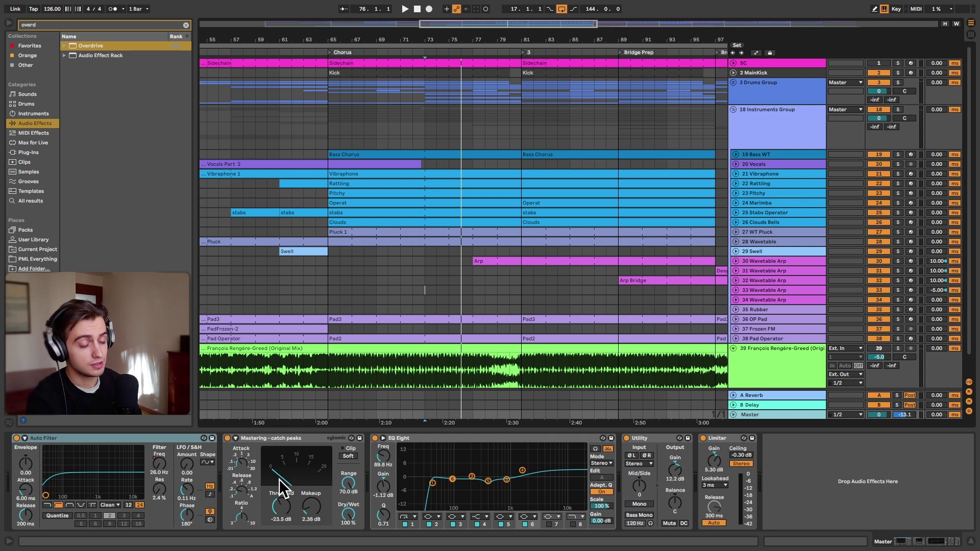
Insert a new audio track, 40 Audio, below reference track 39.
scroll(800, 362, "down", 1)
right_click(799, 360)
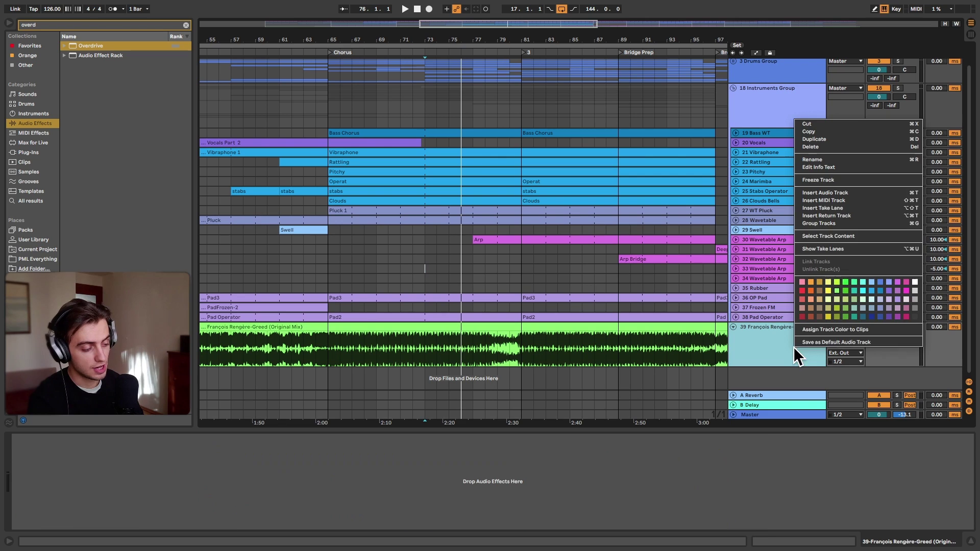
left_click(826, 193)
Map the comma key to 40 Audio's Solo and test toggling it.
left_click(896, 9)
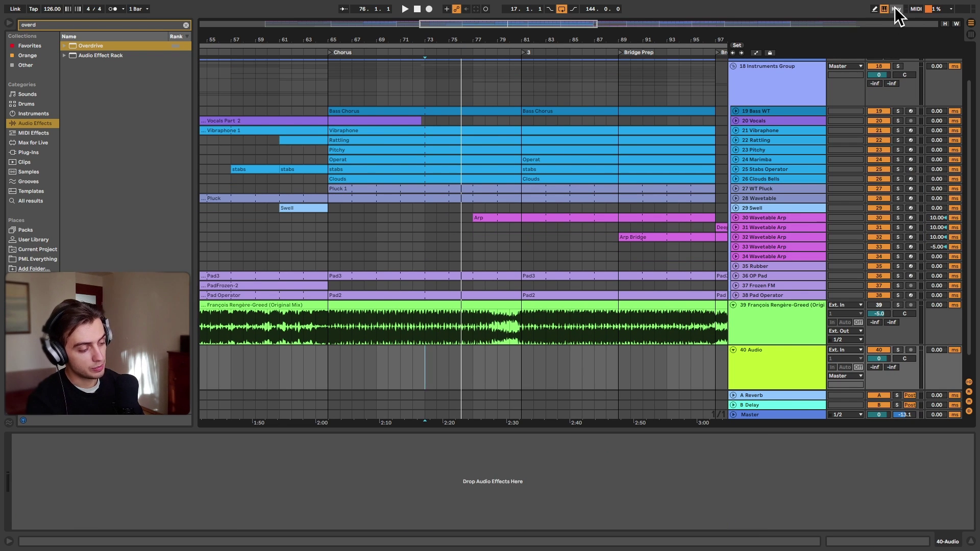
left_click(896, 350)
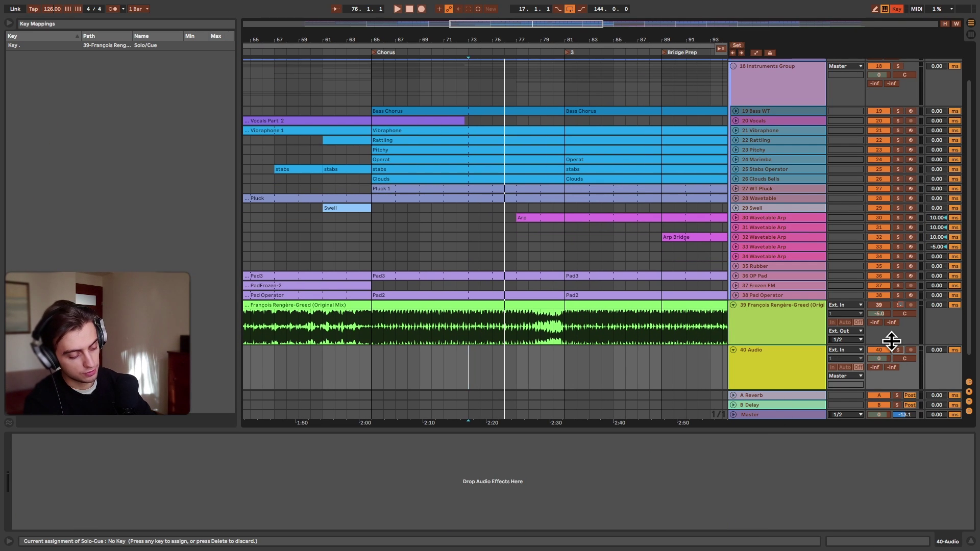
key("comma")
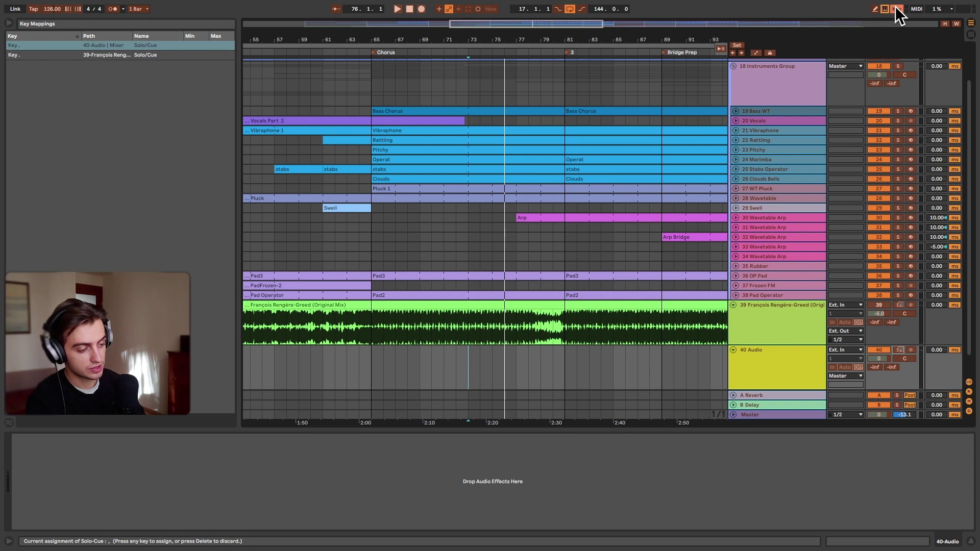
left_click(895, 8)
key("comma")
key("comma")
key("comma")
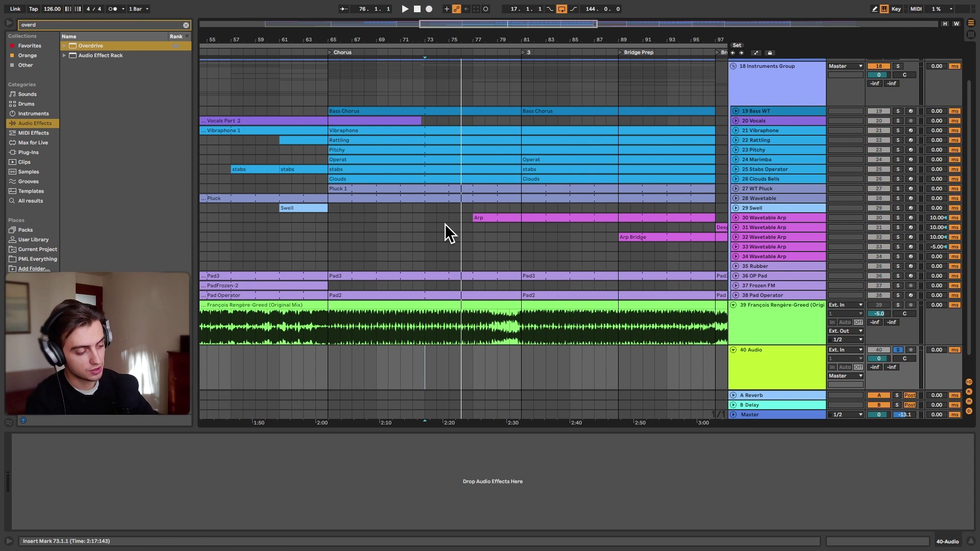
key("comma")
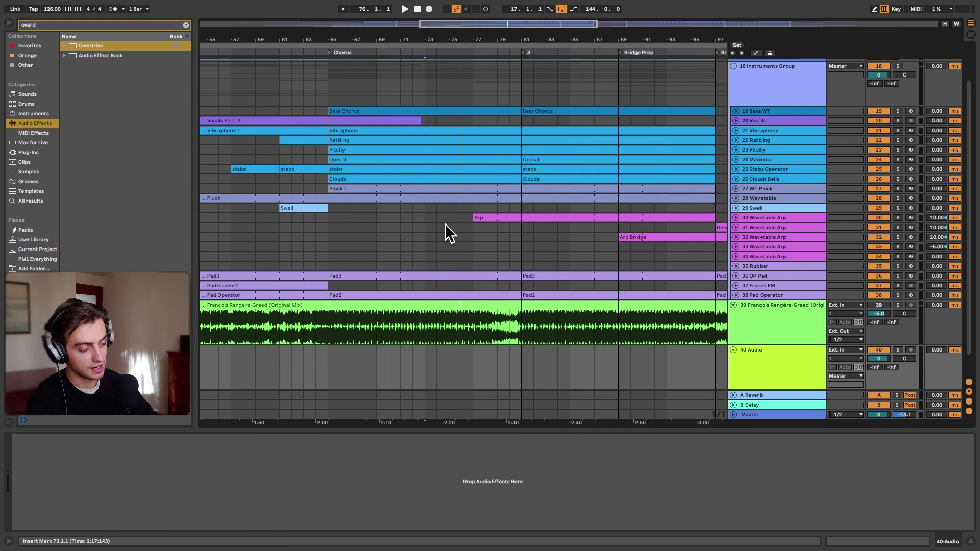